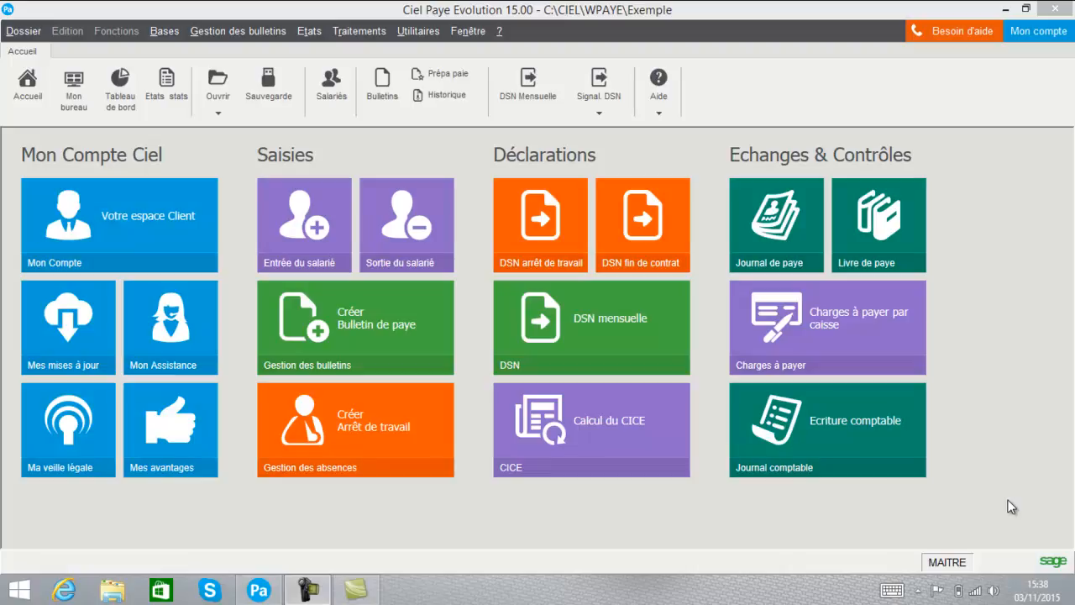
- Open the company parameters and disable the "Assujettie à la taxe sur les salaires" option in the identification details
{"action": "left_click", "coordinate": [24, 34]}
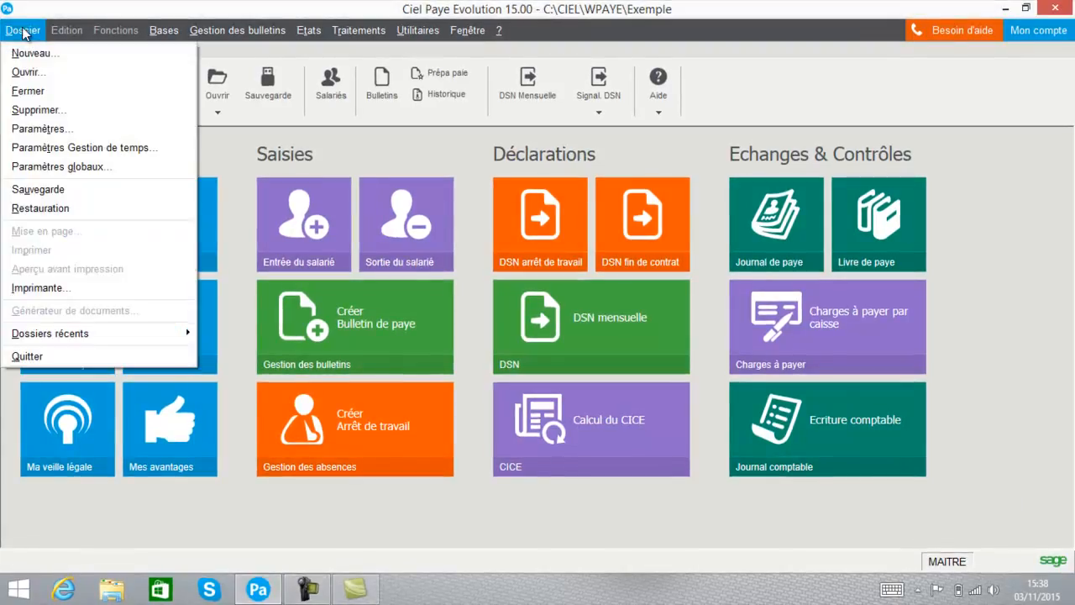
{"action": "left_click", "coordinate": [23, 134]}
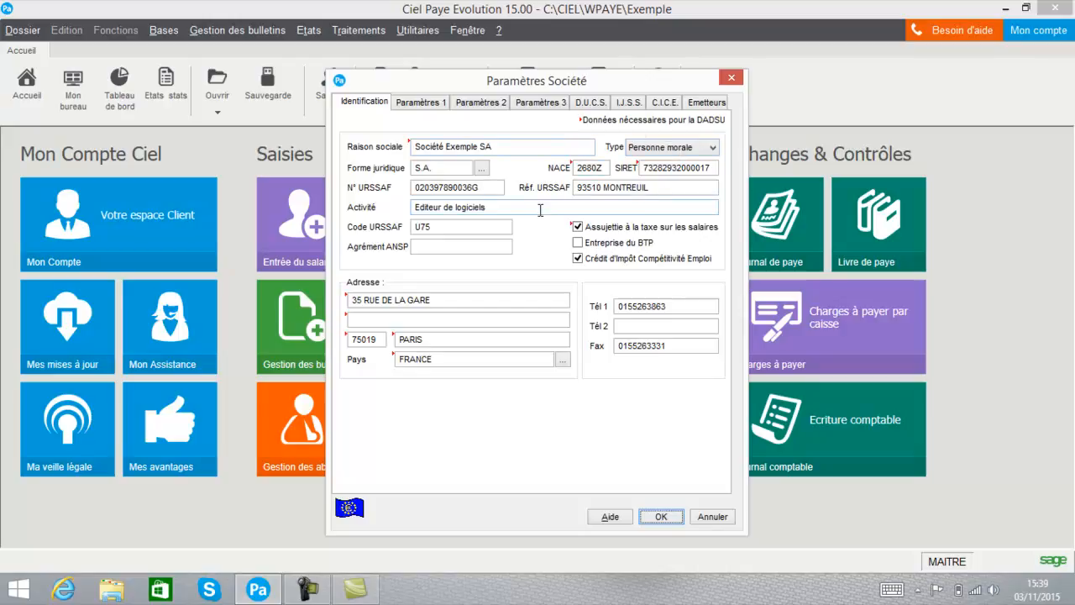
{"action": "left_click", "coordinate": [598, 234]}
- Set both the DIF and CPF entitlement updates to "A la clôture du dossier"
{"action": "left_click", "coordinate": [423, 104]}
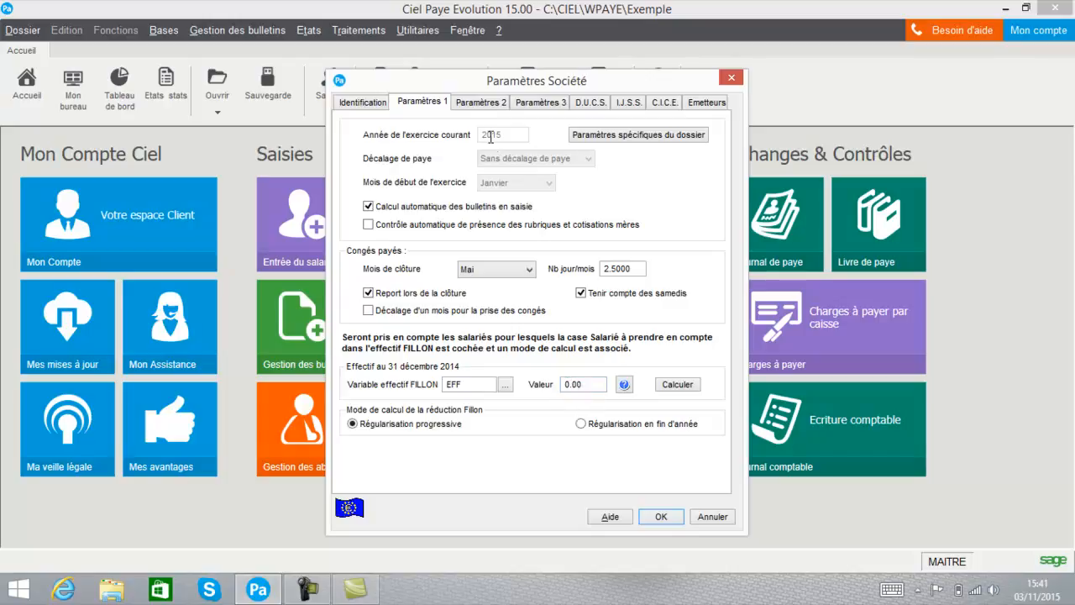
{"action": "left_click", "coordinate": [488, 105]}
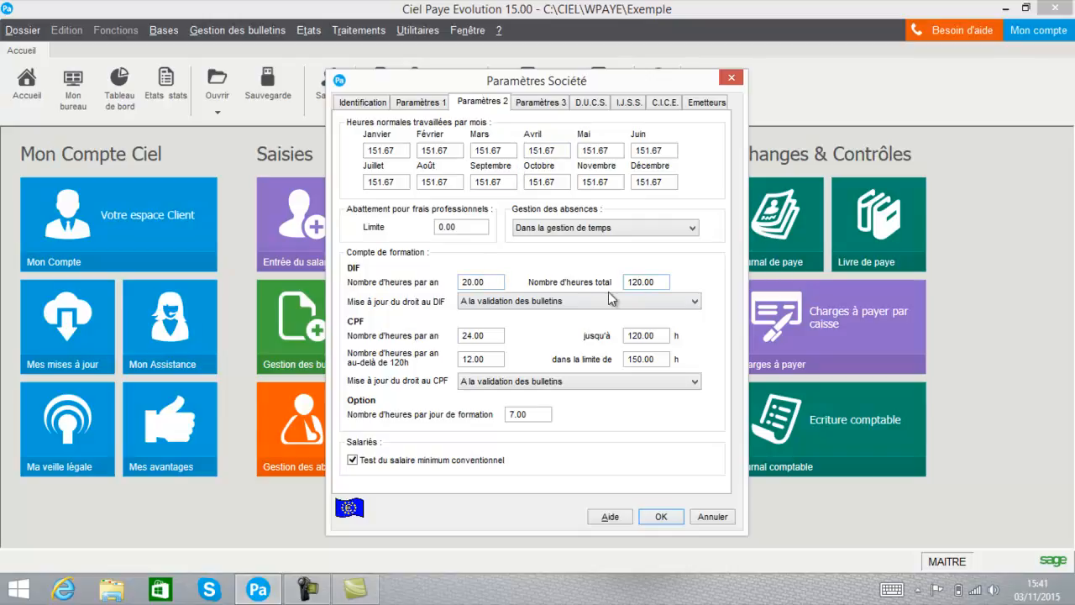
{"action": "left_click", "coordinate": [598, 302]}
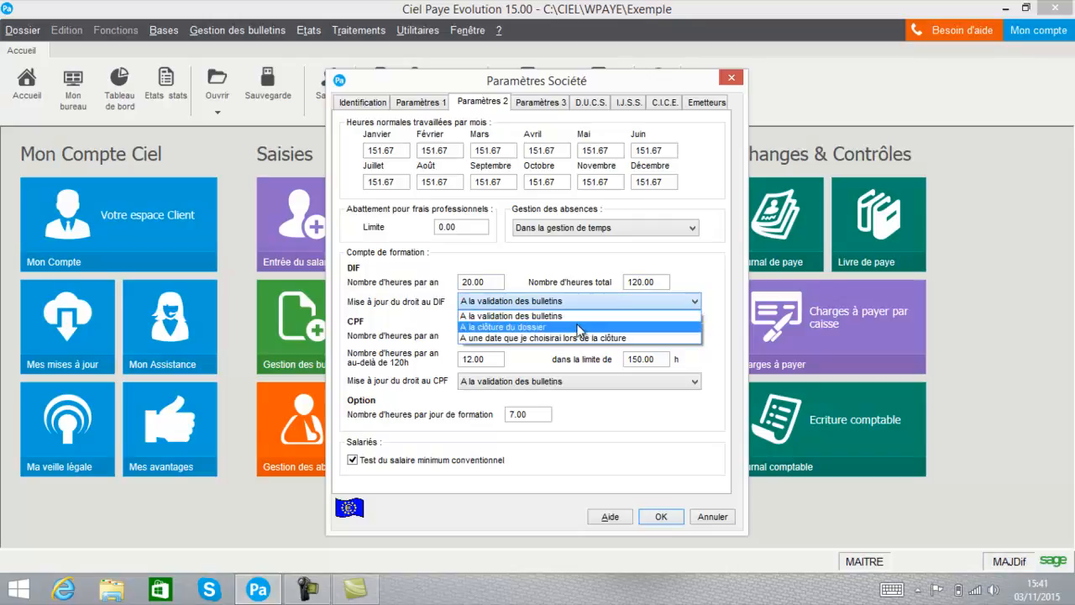
{"action": "left_click", "coordinate": [575, 327]}
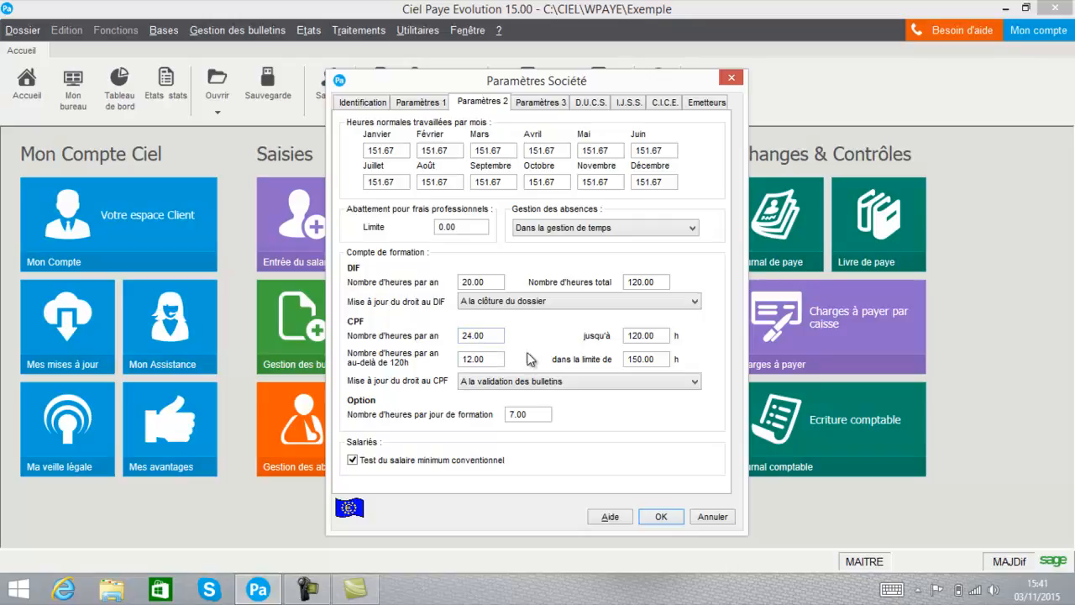
{"action": "left_click", "coordinate": [520, 381]}
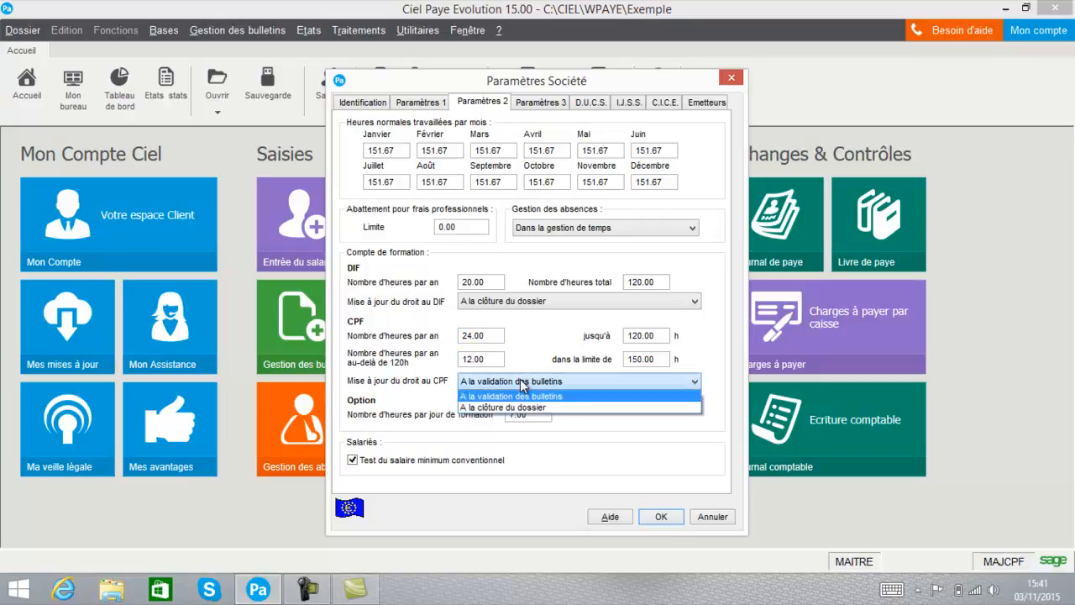
{"action": "left_click", "coordinate": [519, 409]}
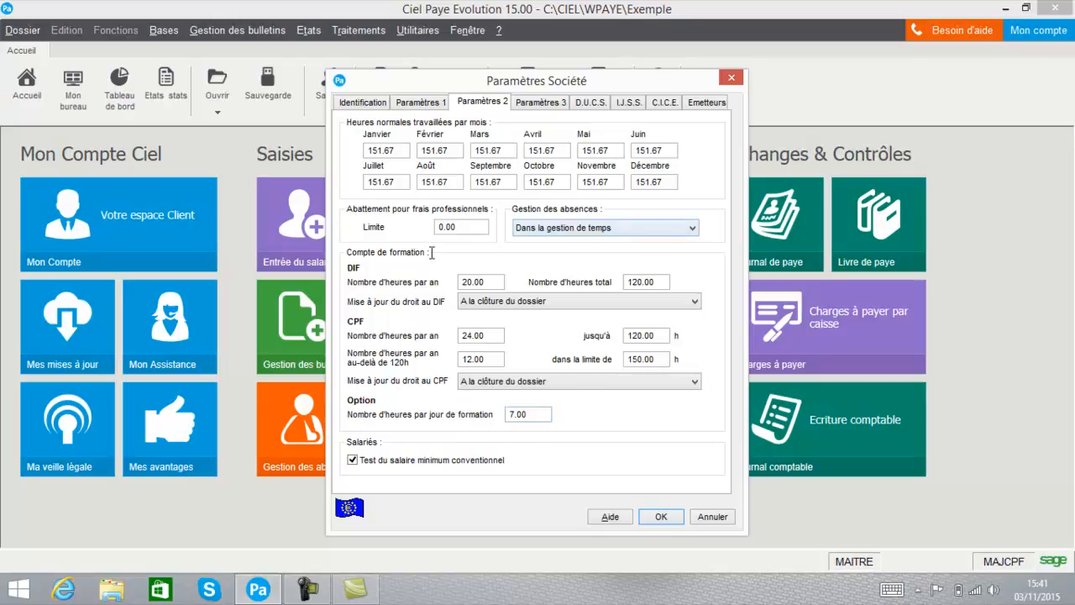
- Review the company parameters for paid leave and payslip printing, D.U.C.S., I.J.S.S. and C.I.C.E
{"action": "left_click", "coordinate": [527, 104]}
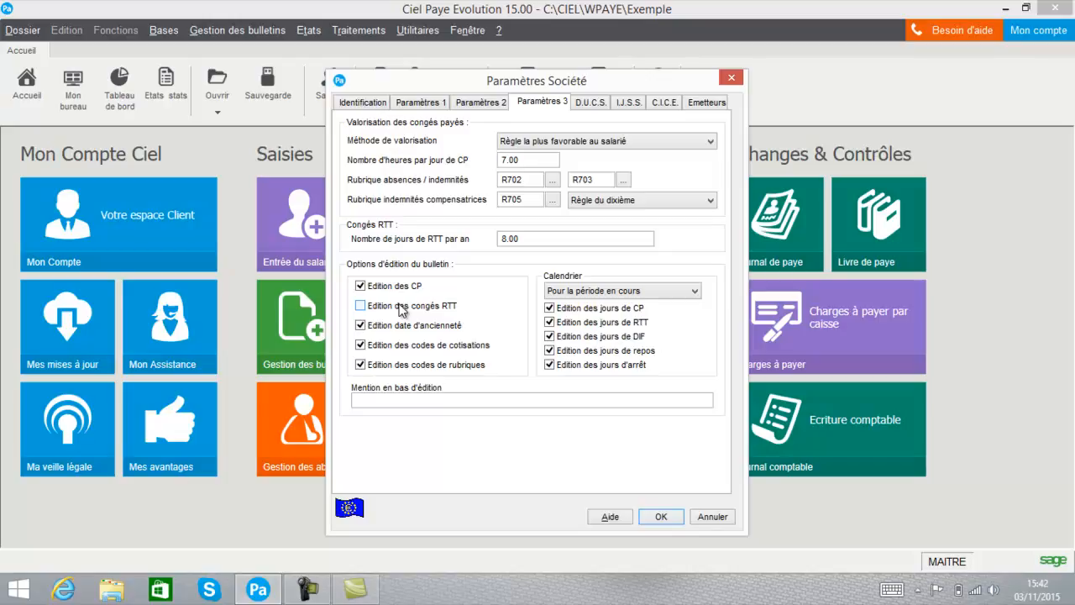
{"action": "left_click", "coordinate": [591, 101]}
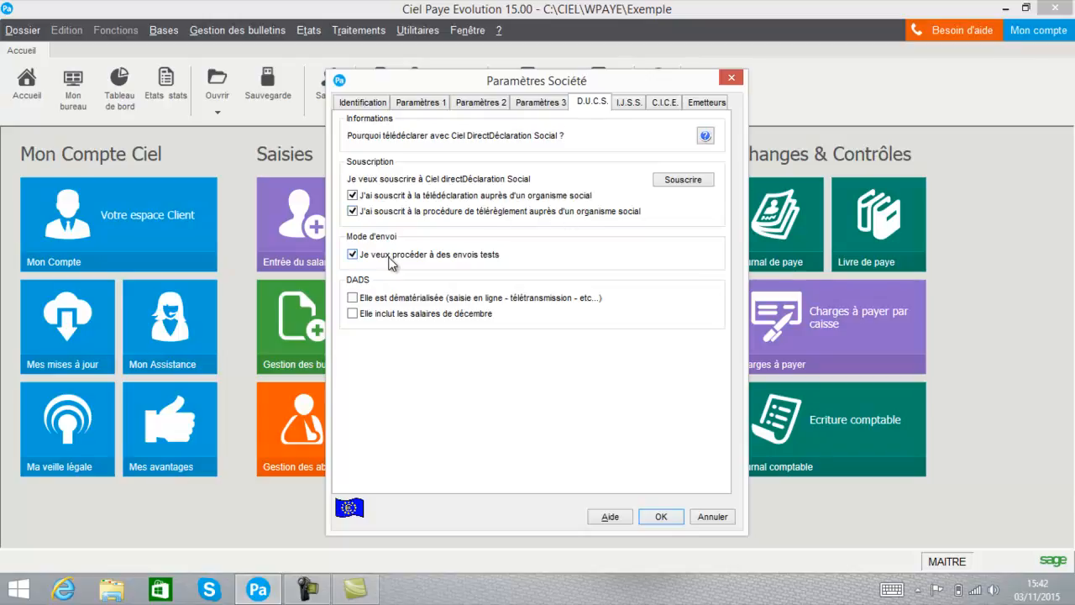
{"action": "left_click", "coordinate": [625, 105]}
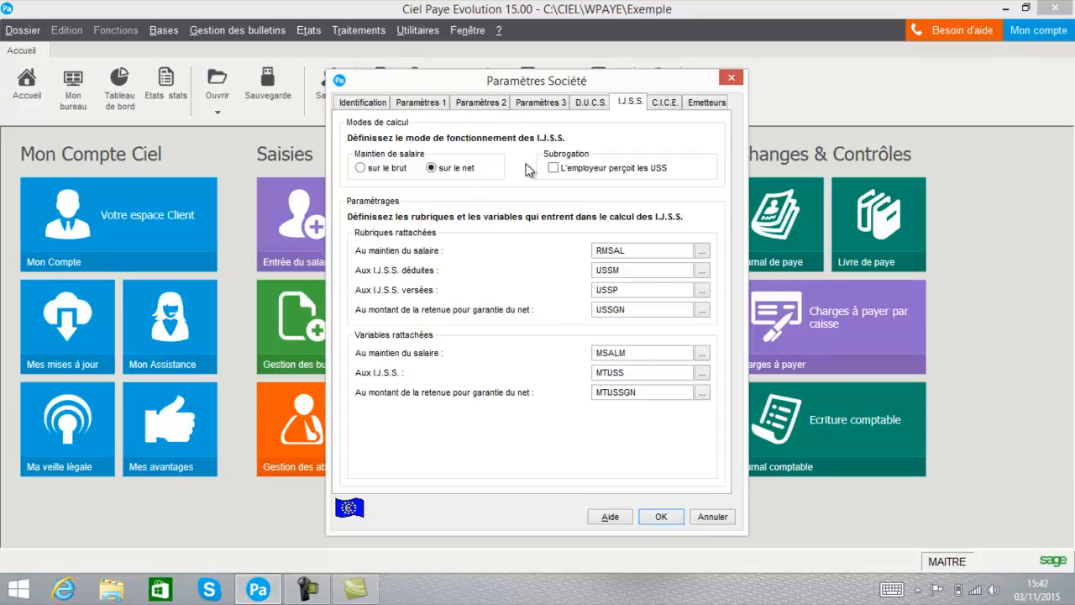
{"action": "left_click", "coordinate": [665, 103]}
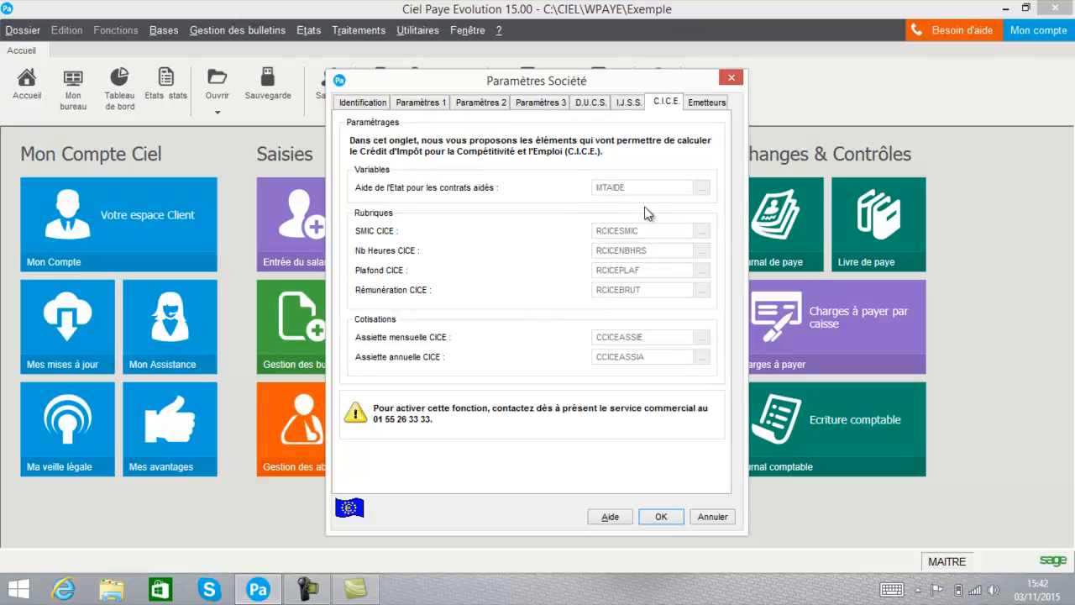
- Try to add the main establishment as a new emitter in the company parameters
{"action": "left_click", "coordinate": [709, 105]}
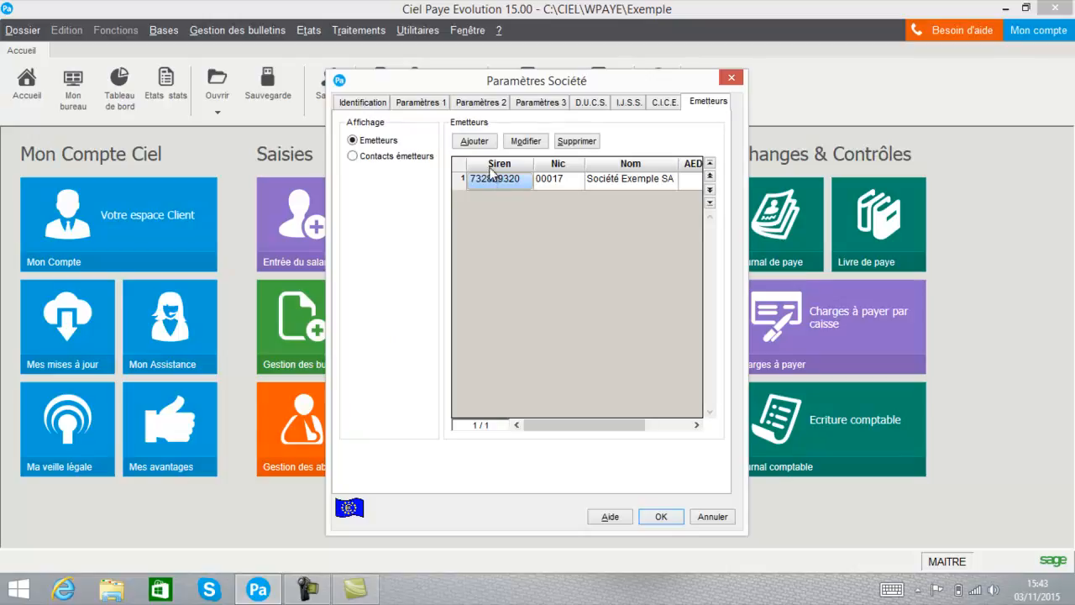
{"action": "left_click", "coordinate": [475, 142]}
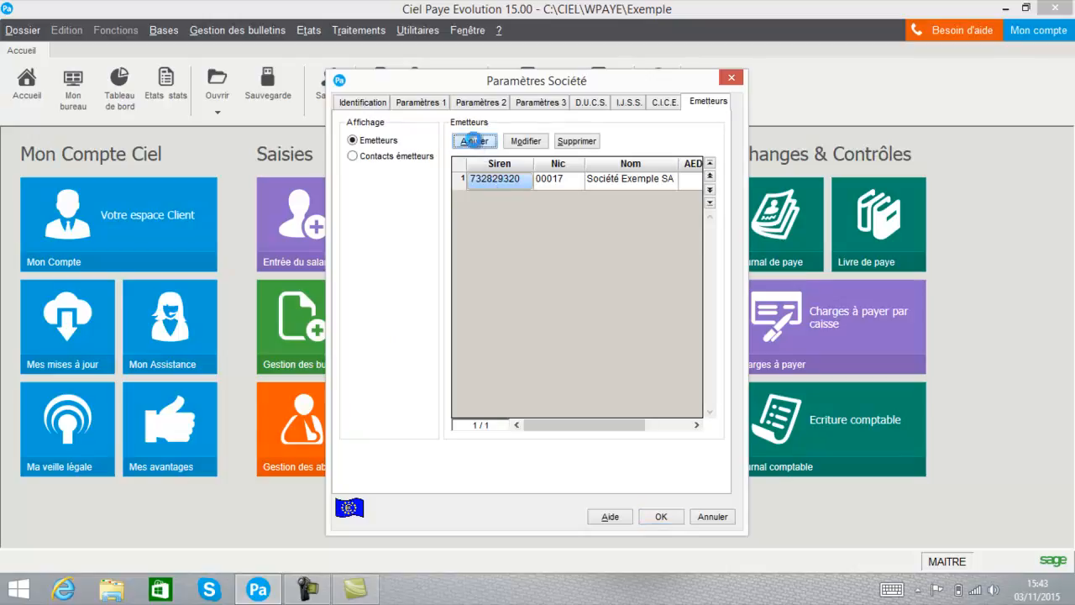
{"action": "left_click", "coordinate": [545, 195]}
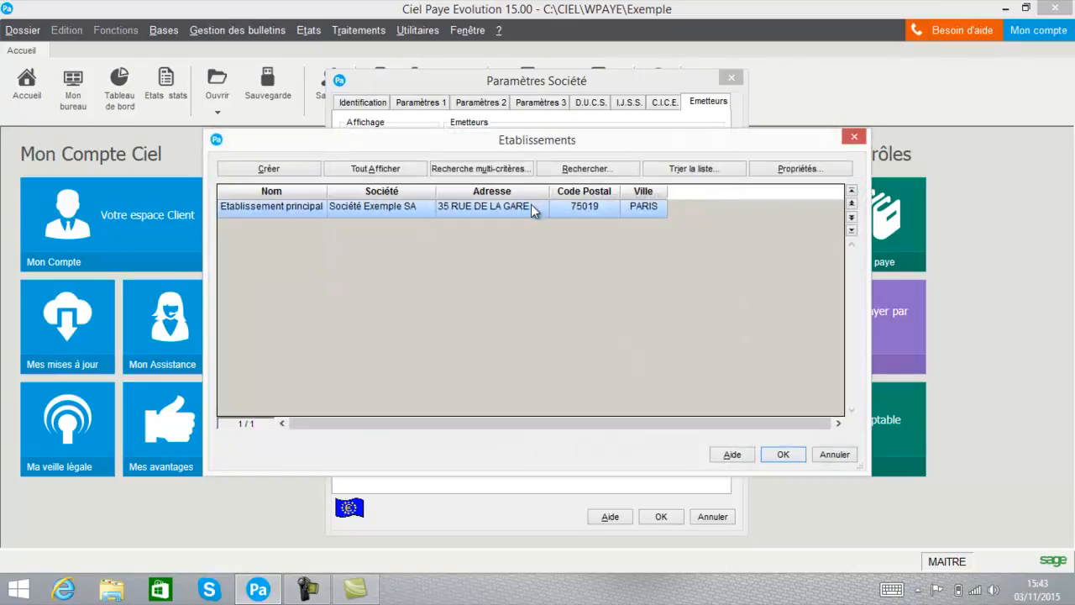
{"action": "double_click", "coordinate": [530, 210]}
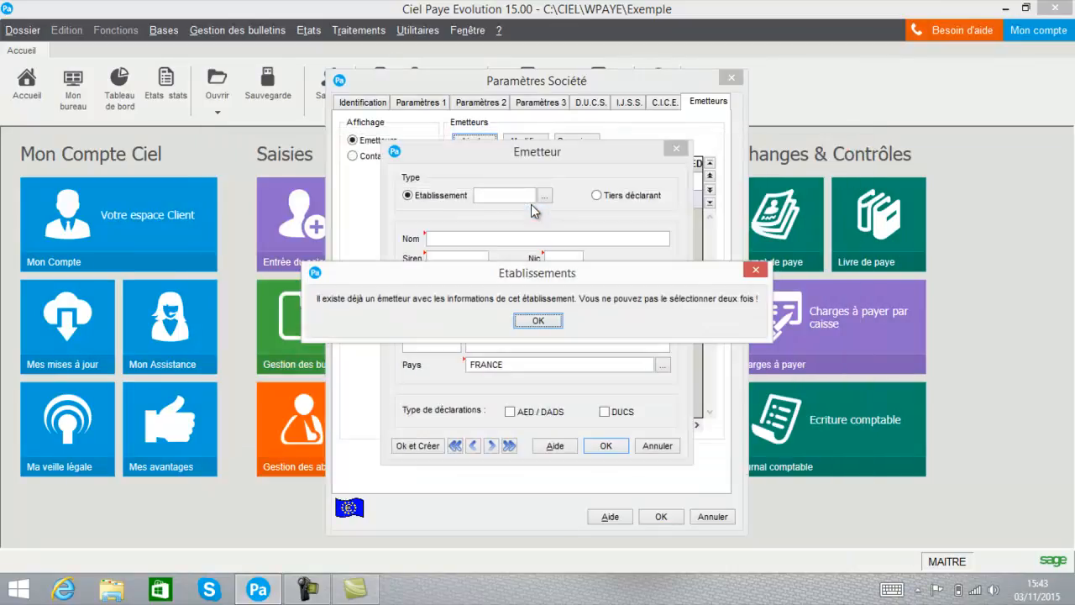
{"action": "left_click", "coordinate": [538, 320]}
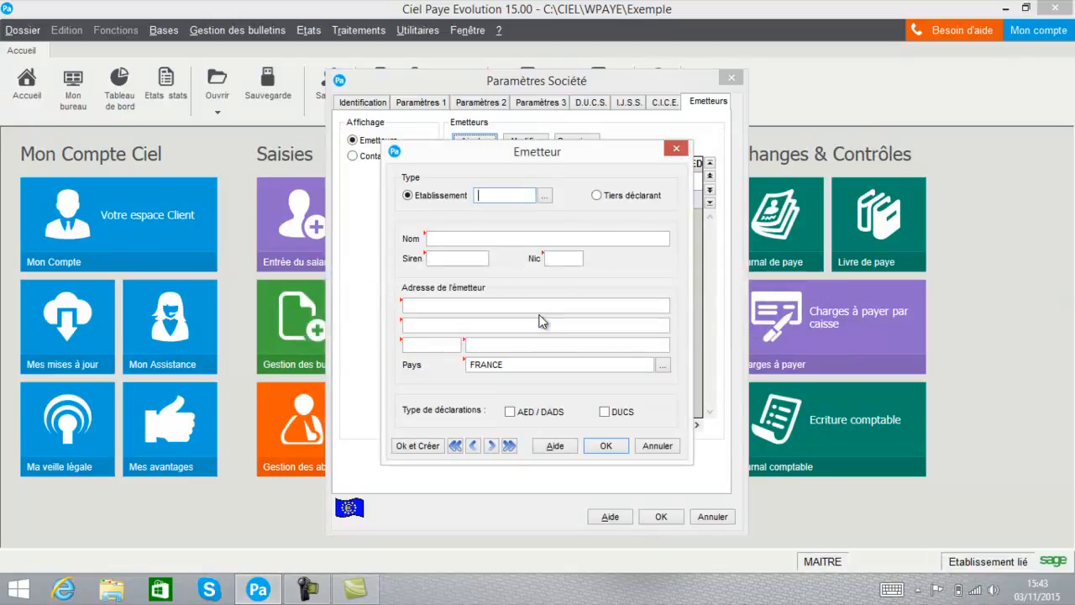
{"action": "left_click", "coordinate": [680, 149]}
- Review the existing emitter record of Société Exemple SA and the company's identification details
{"action": "left_click", "coordinate": [523, 142]}
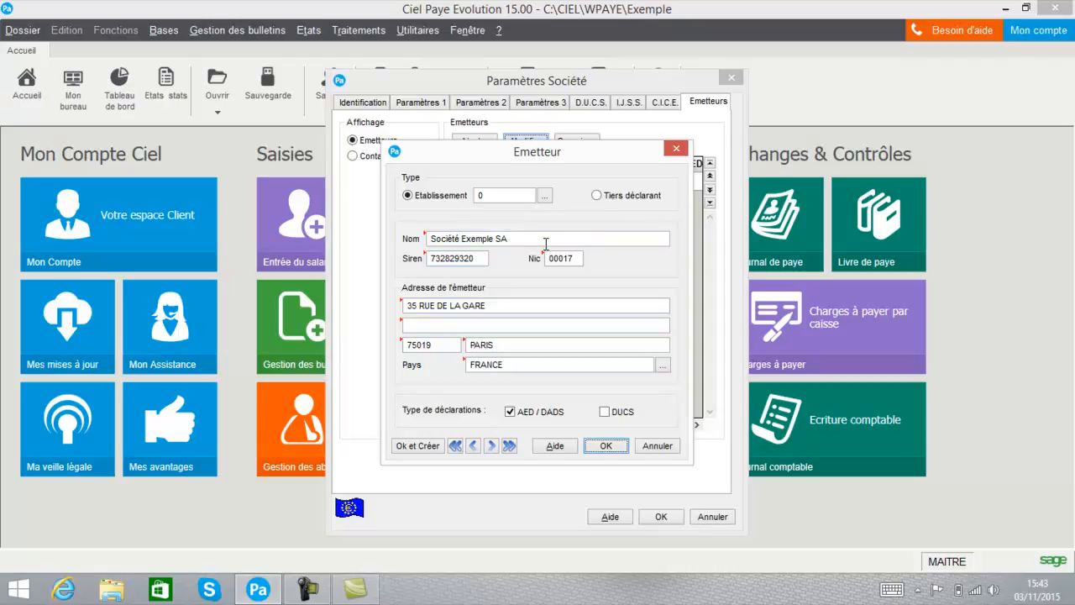
{"action": "left_click", "coordinate": [611, 447]}
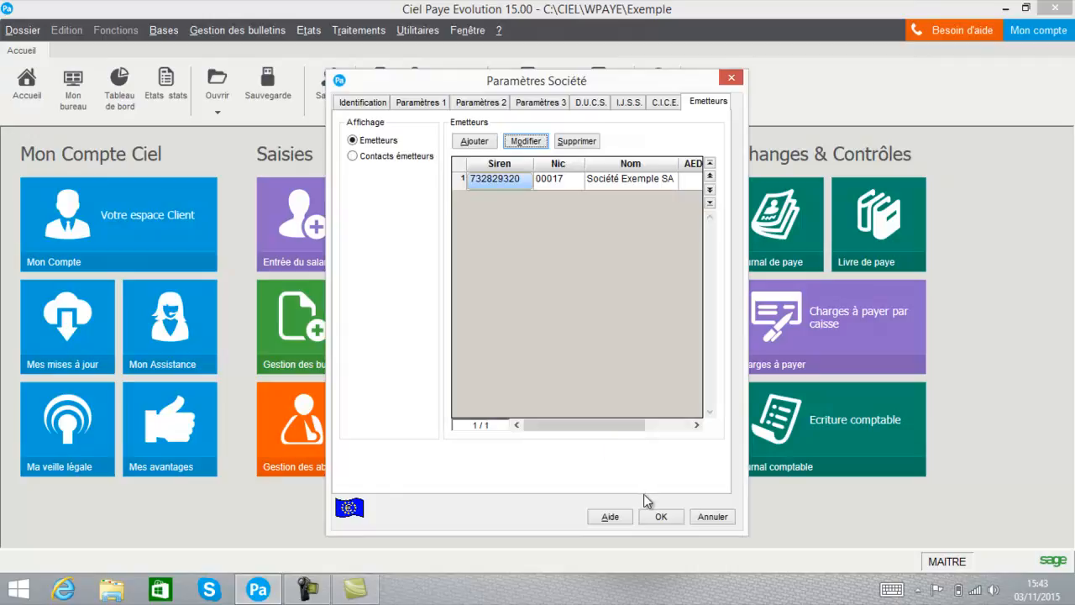
{"action": "left_click", "coordinate": [370, 106]}
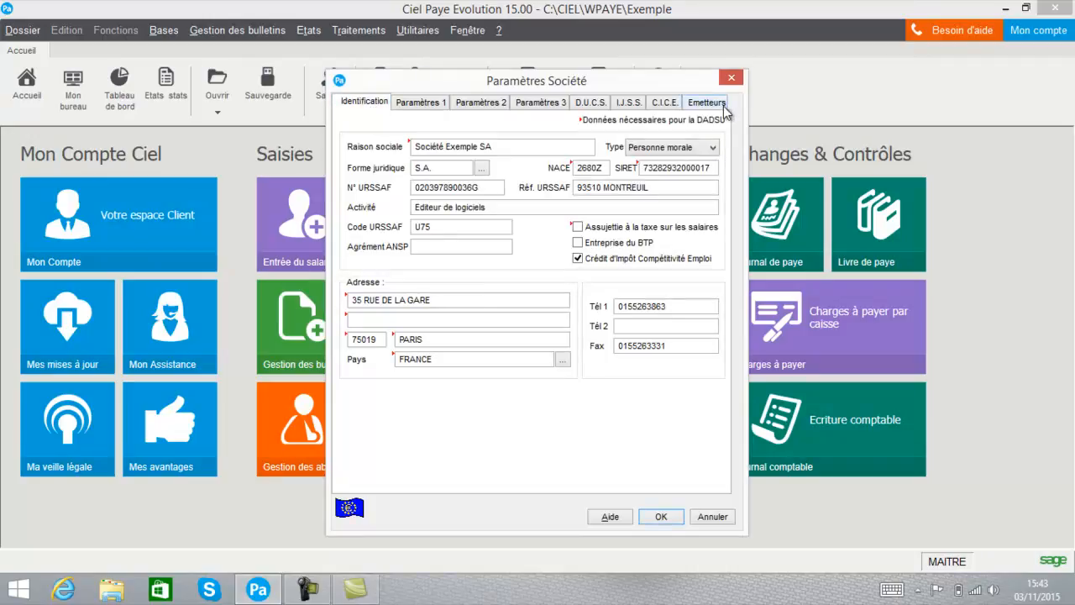
- In the folder-specific parameters, try making the Plafond de Sécurité Sociale specific to the folder, restoring the shared setting before closing
{"action": "left_click", "coordinate": [421, 104]}
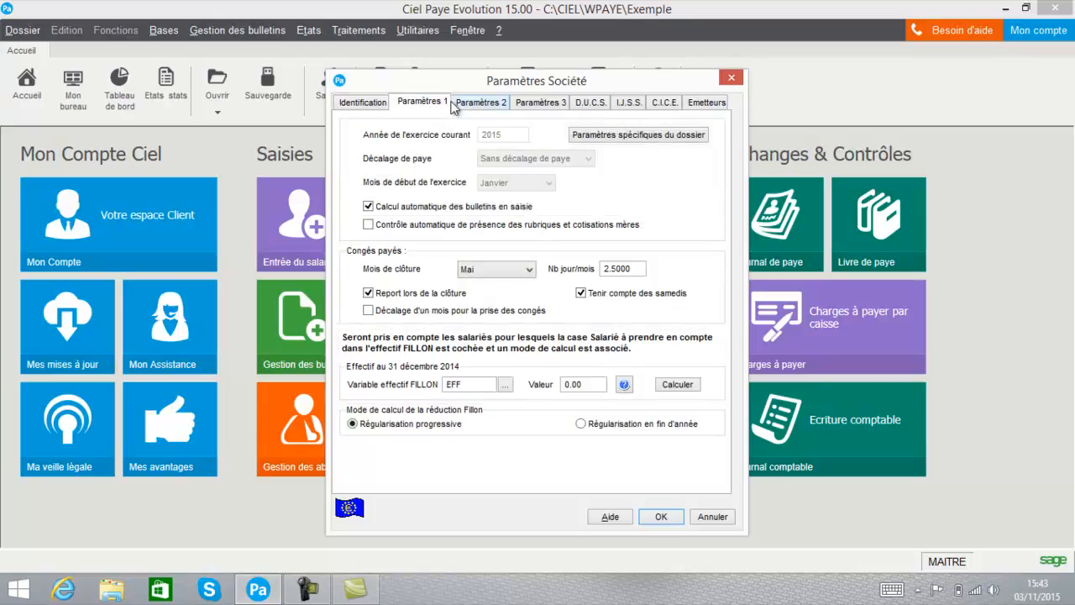
{"action": "left_click", "coordinate": [608, 136]}
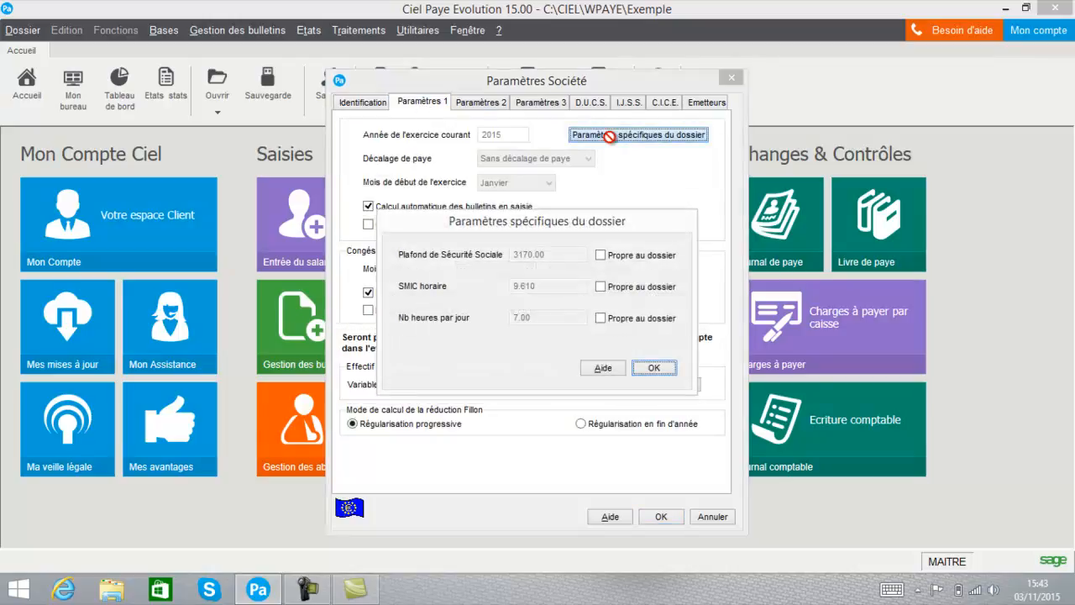
{"action": "left_click", "coordinate": [602, 256]}
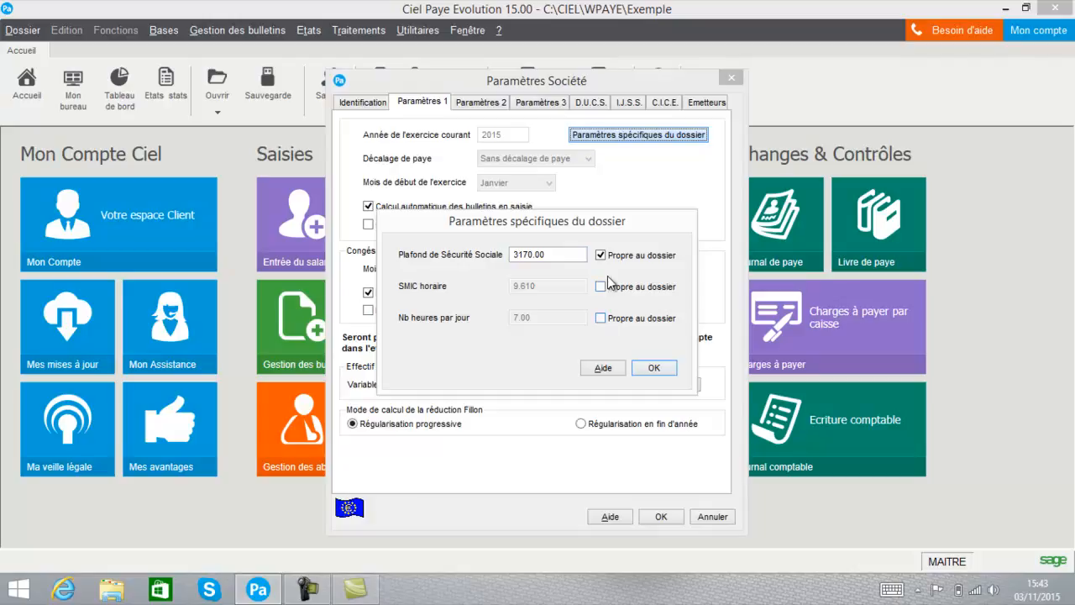
{"action": "left_click", "coordinate": [601, 255]}
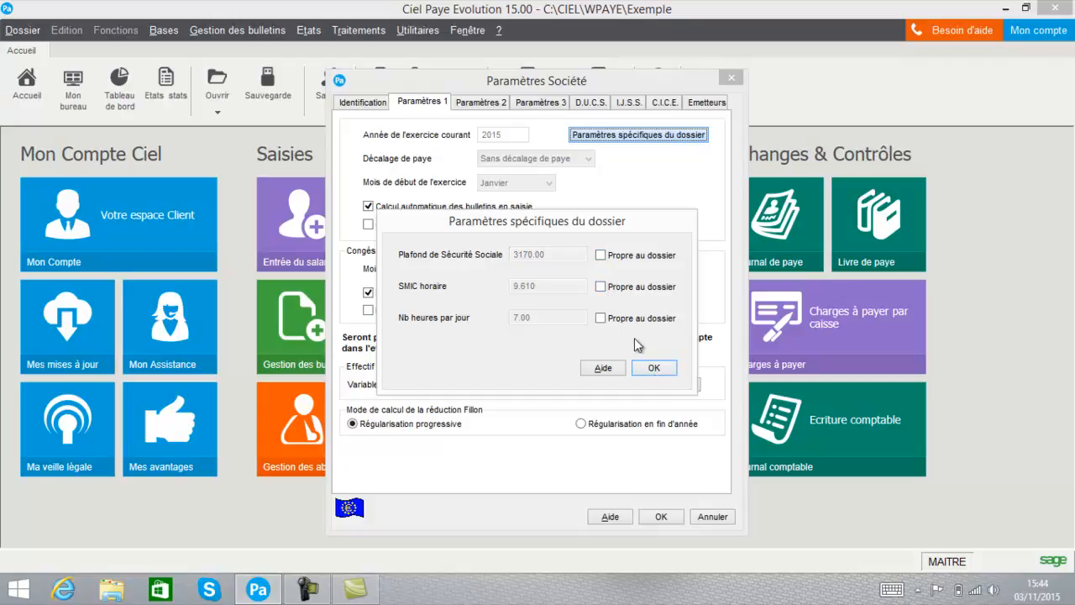
{"action": "left_click", "coordinate": [655, 371]}
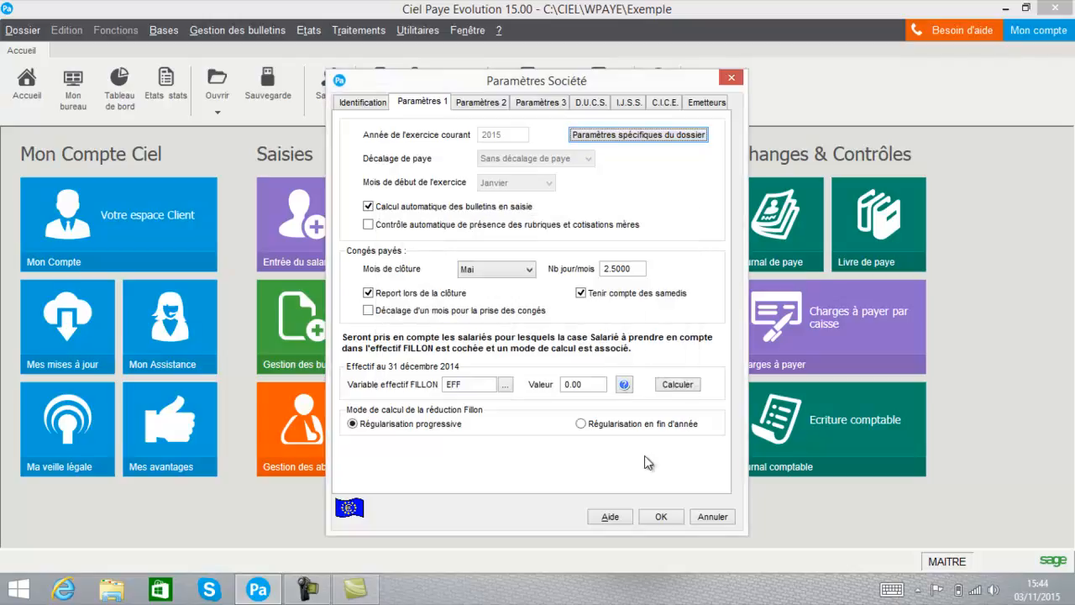
- Save the company parameters and acknowledge the notice about the DIF calculation mode
{"action": "left_click", "coordinate": [664, 516]}
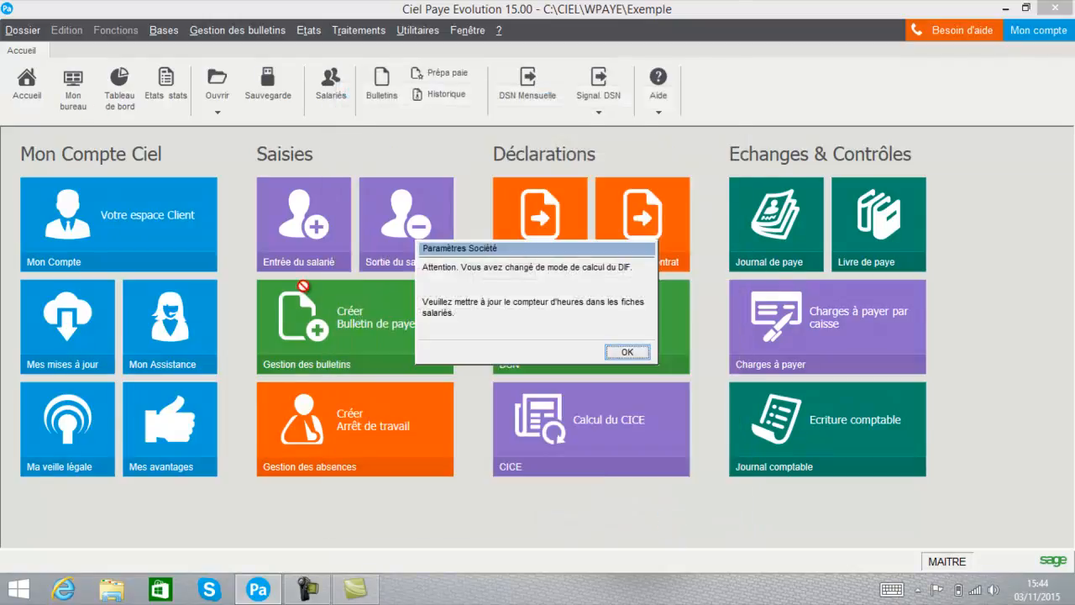
{"action": "left_click", "coordinate": [627, 351]}
- Open the global parameters and view the dated history of Plafond Sécurité Sociale values
{"action": "left_click", "coordinate": [30, 31]}
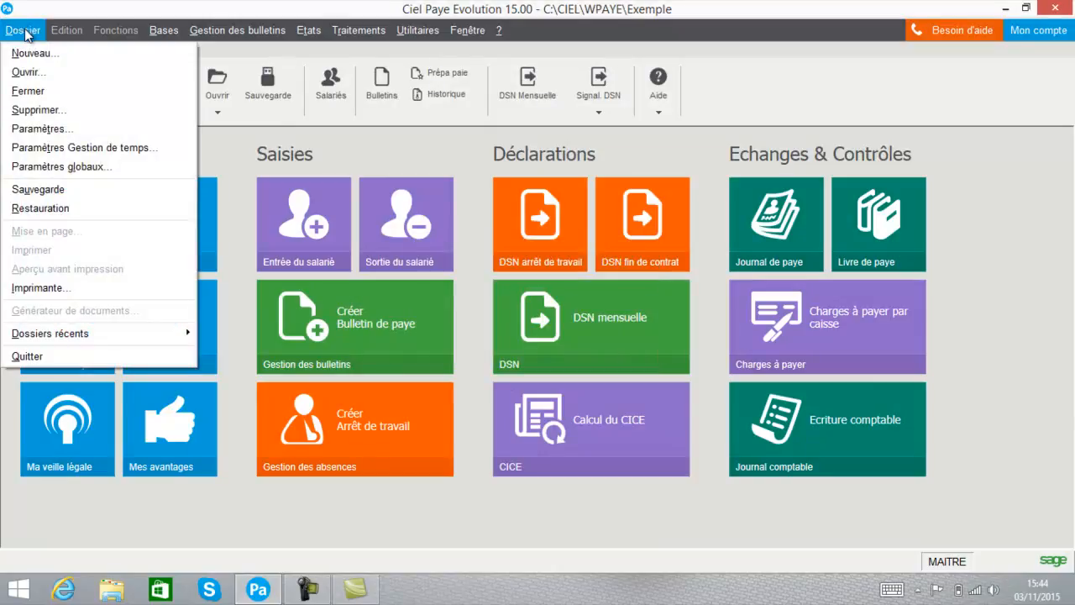
{"action": "left_click", "coordinate": [38, 164]}
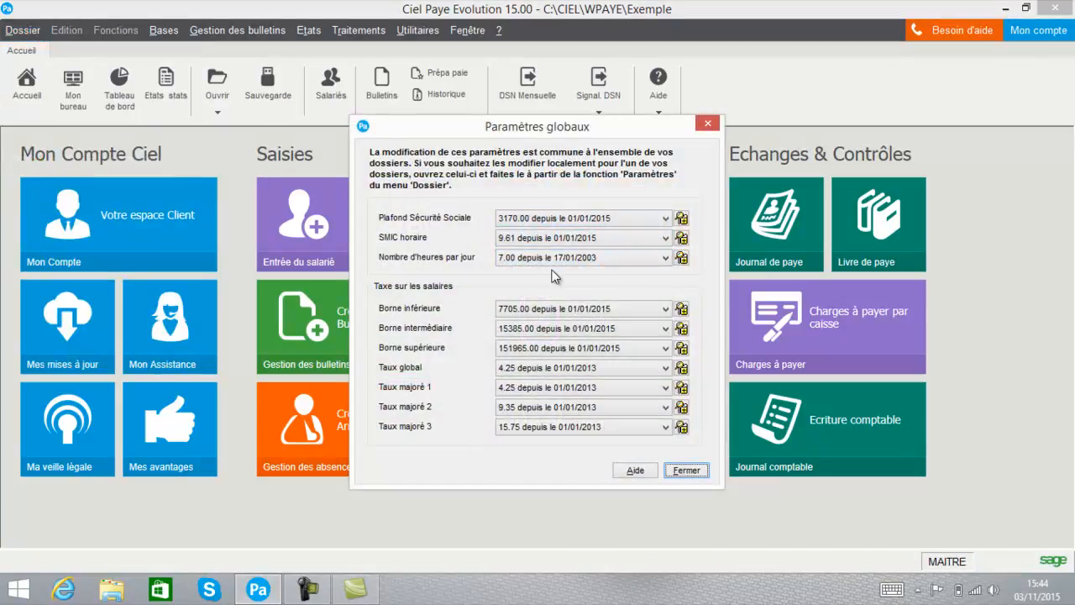
{"action": "left_click", "coordinate": [668, 220]}
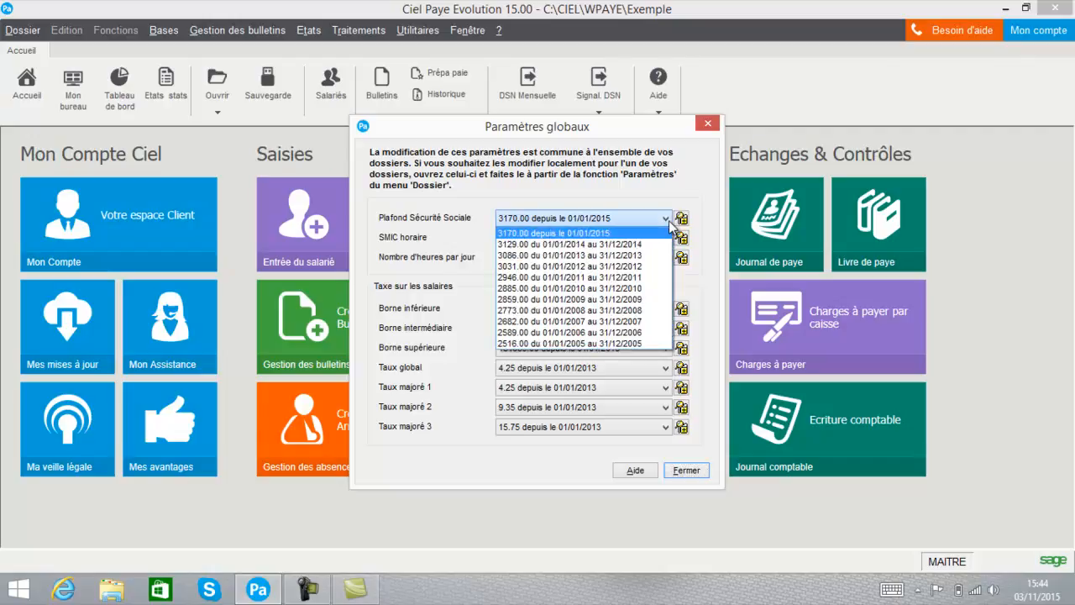
{"action": "left_click", "coordinate": [684, 220]}
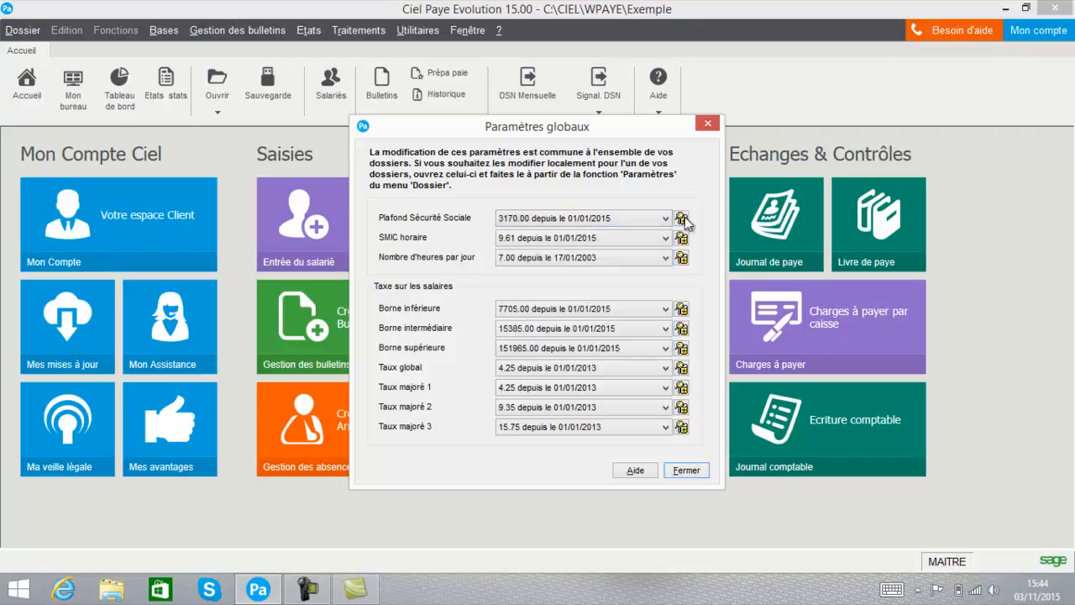
{"action": "left_click", "coordinate": [683, 218]}
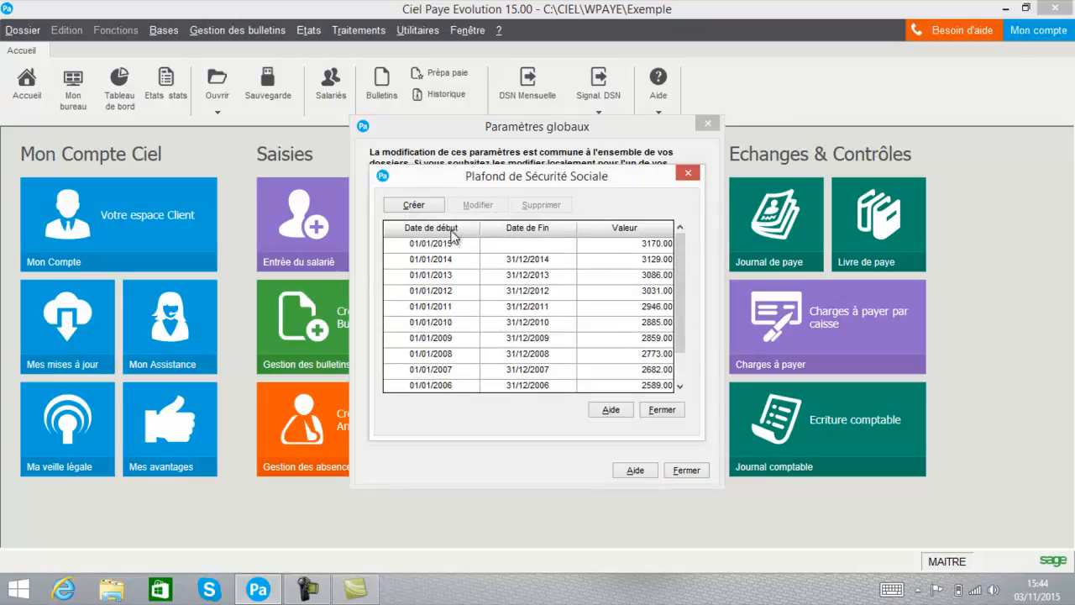
- Try creating a Plafond de Sécurité Sociale entry dated 01/01/2016, cancel it and close the global parameters
{"action": "left_click", "coordinate": [415, 206]}
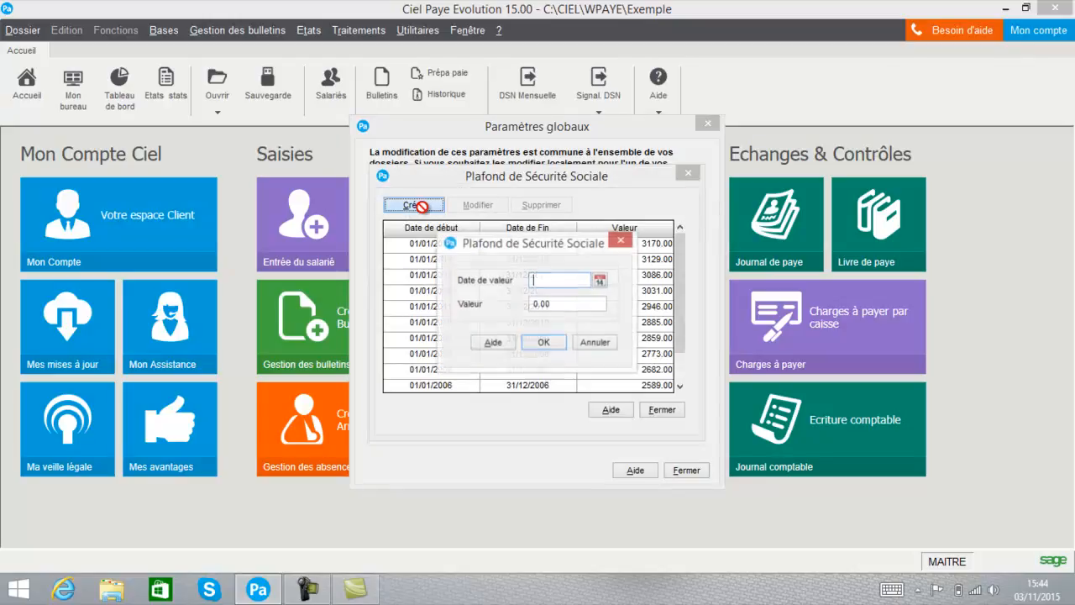
{"action": "left_click", "coordinate": [600, 281]}
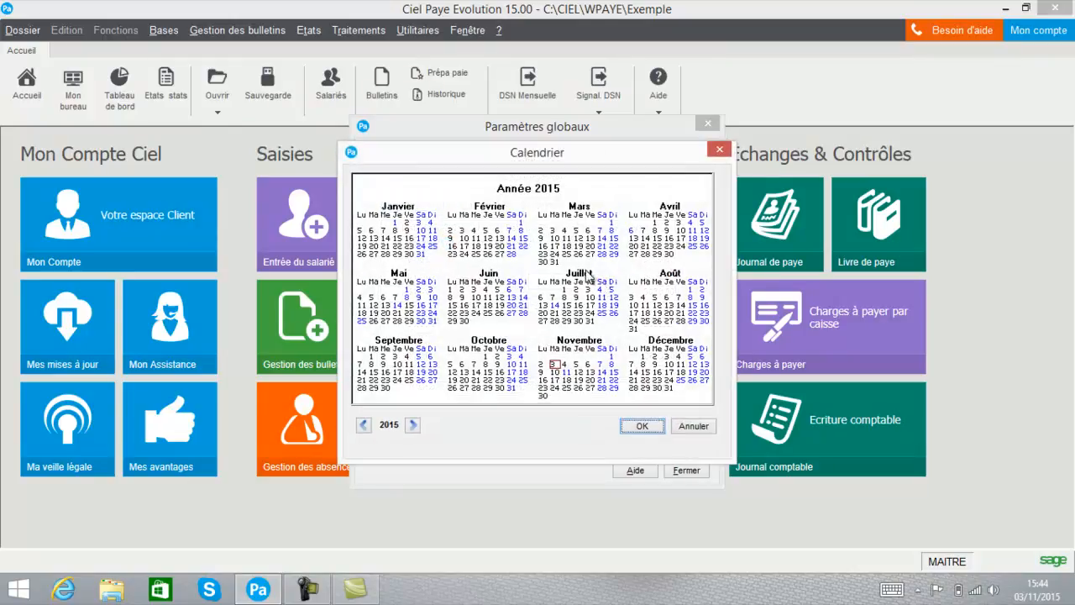
{"action": "left_click", "coordinate": [413, 425]}
{"action": "left_click", "coordinate": [409, 222]}
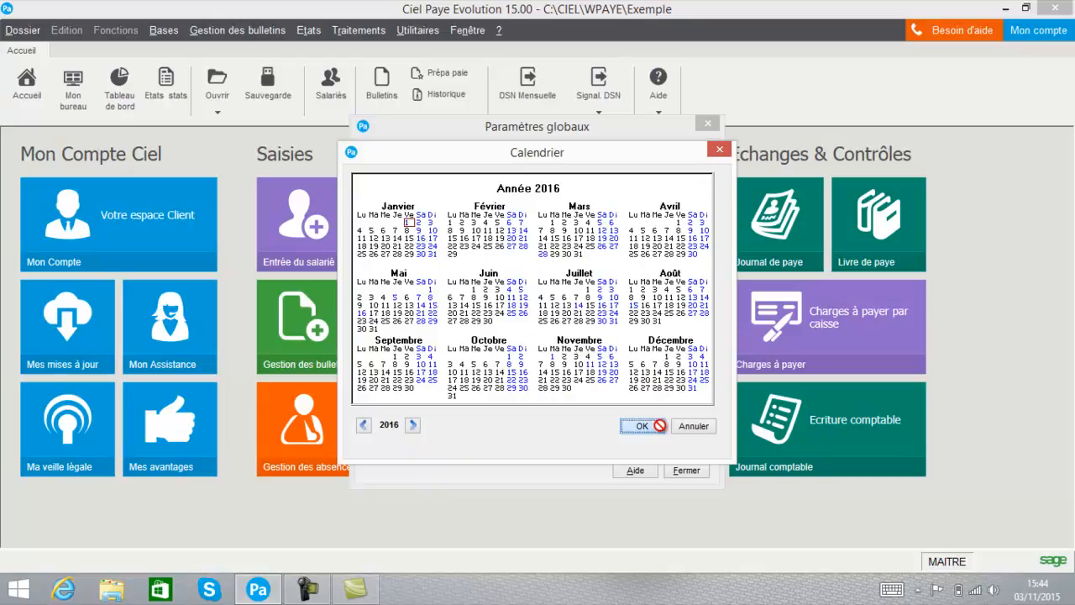
{"action": "left_click", "coordinate": [642, 426]}
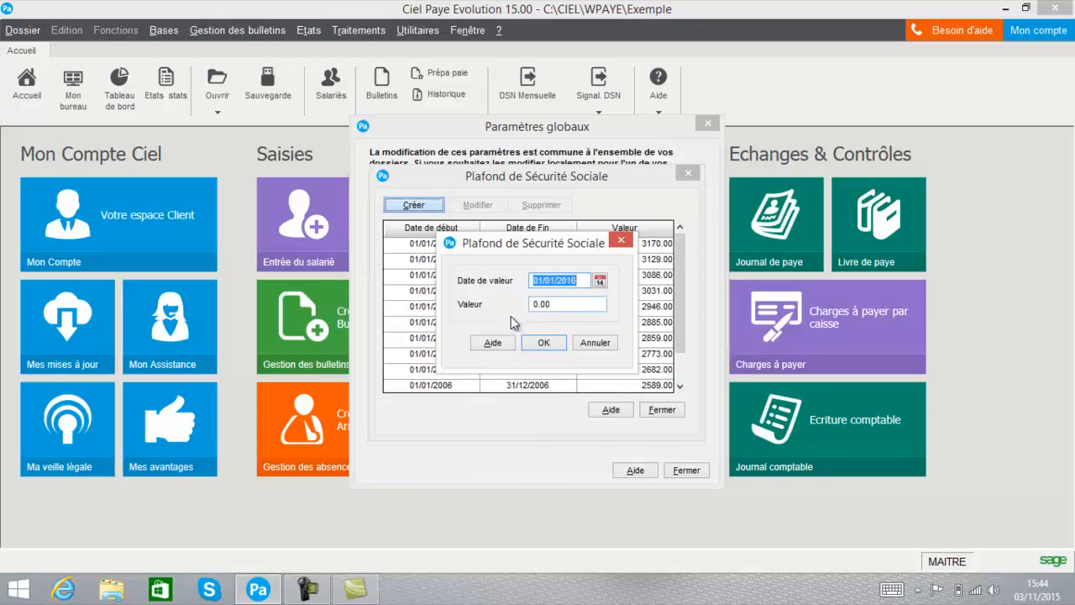
{"action": "left_click", "coordinate": [596, 341]}
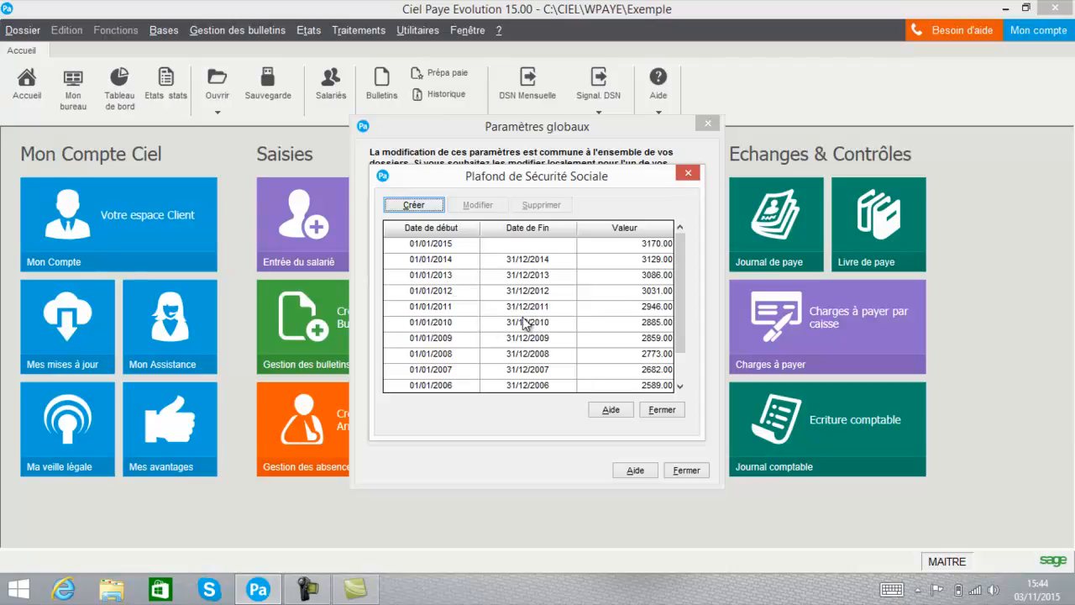
{"action": "left_click", "coordinate": [681, 410]}
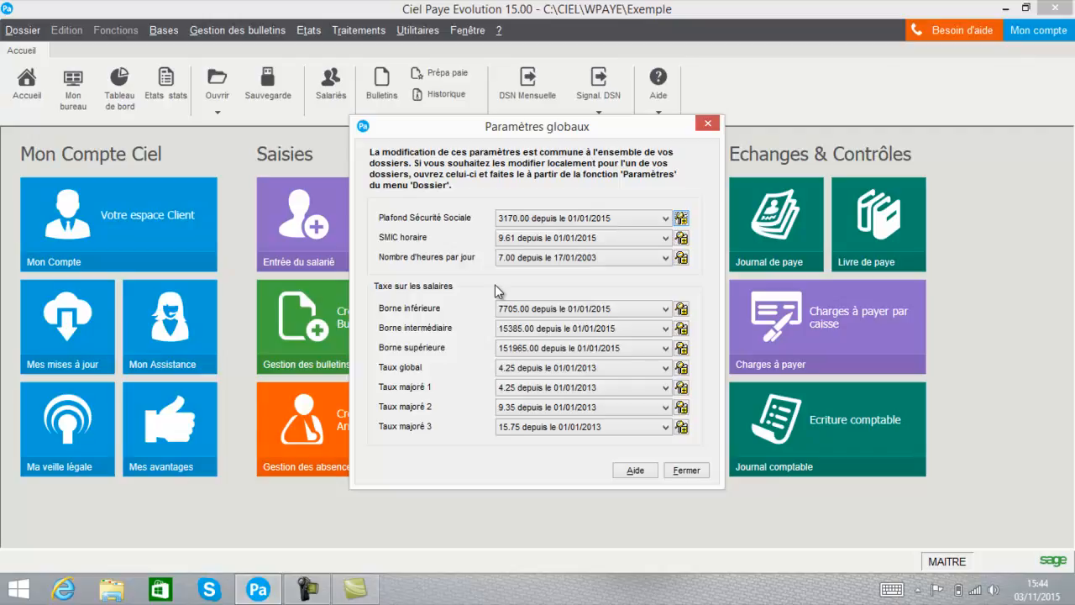
{"action": "left_click", "coordinate": [693, 473]}
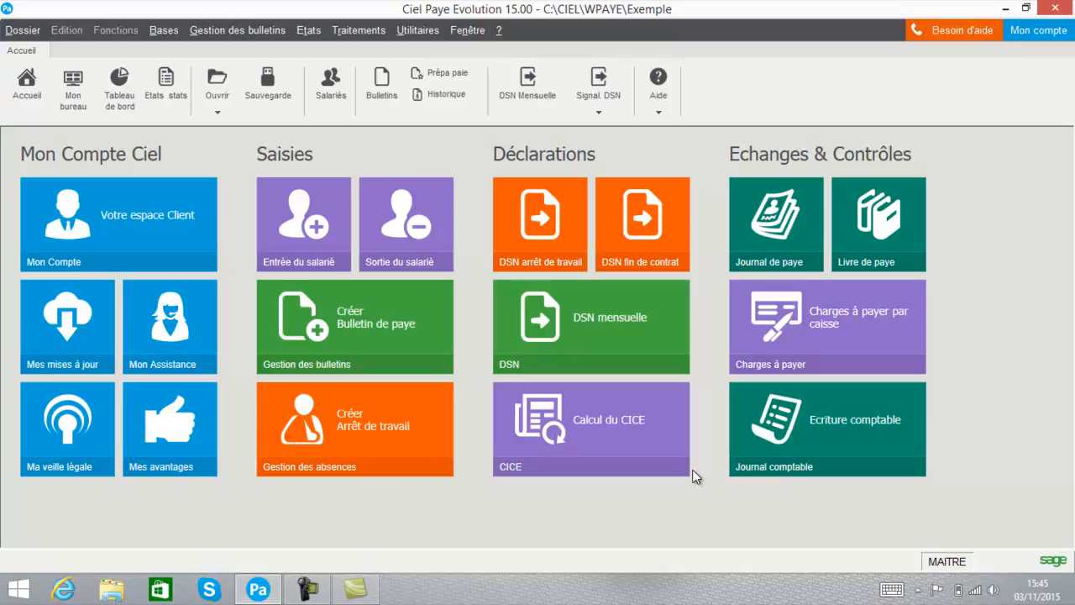
- Display the list of available payroll bases, such as employees, profiles, variables and contributions
{"action": "left_click", "coordinate": [170, 32]}
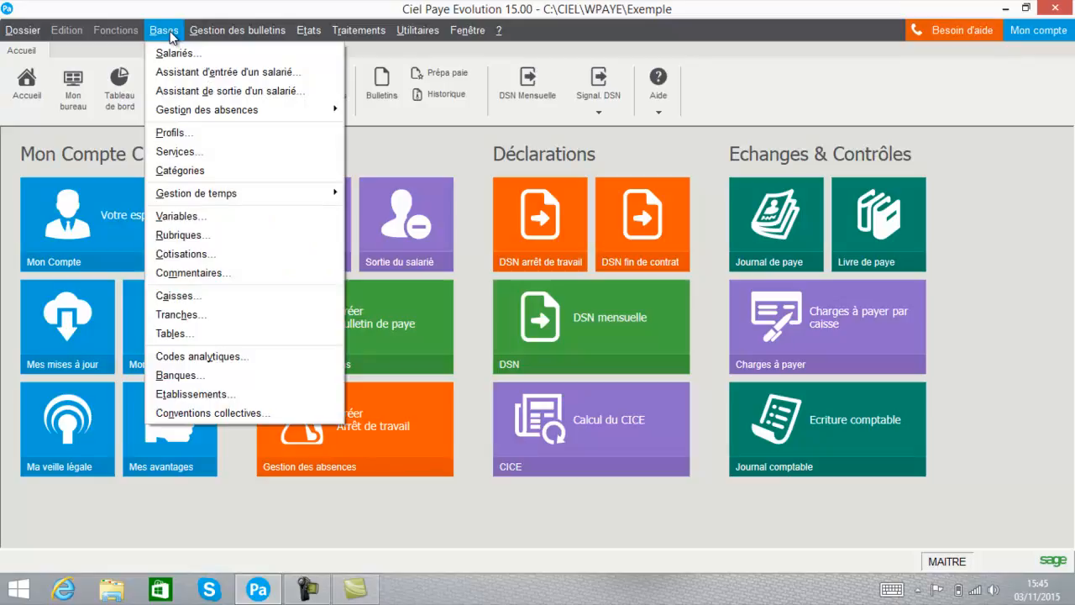